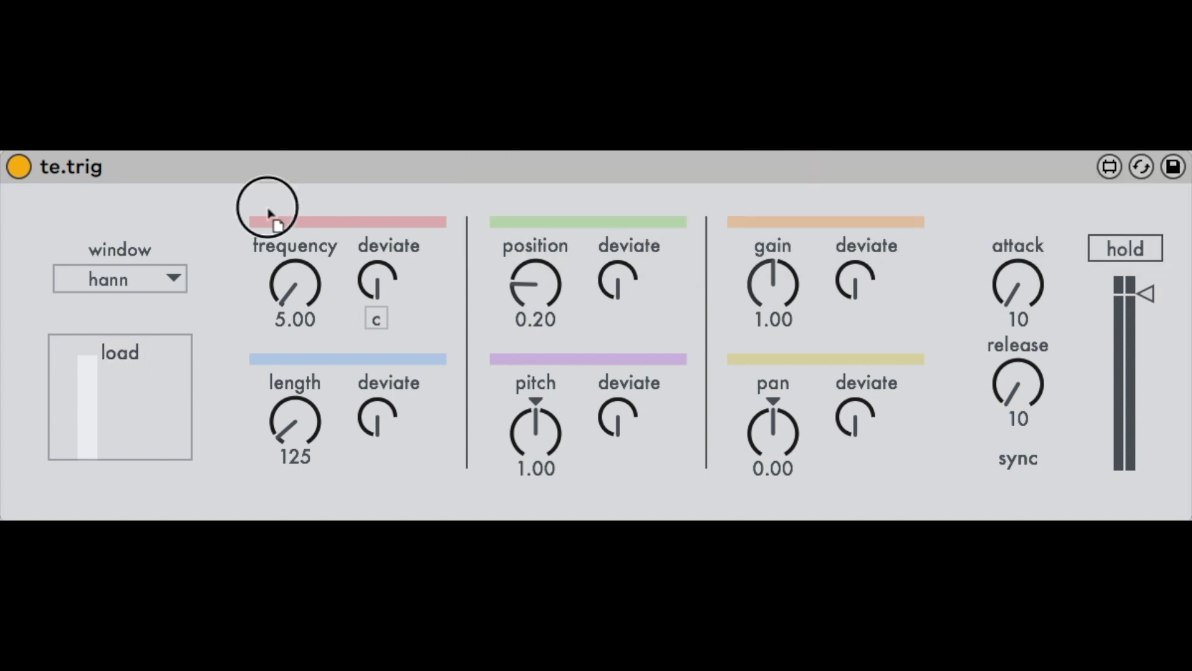
# - Load the audio sample into te.trig, move grain position later to 0.12, and try different frequencies
pyautogui.moveTo(266, 205); pyautogui.dragTo(138, 401)
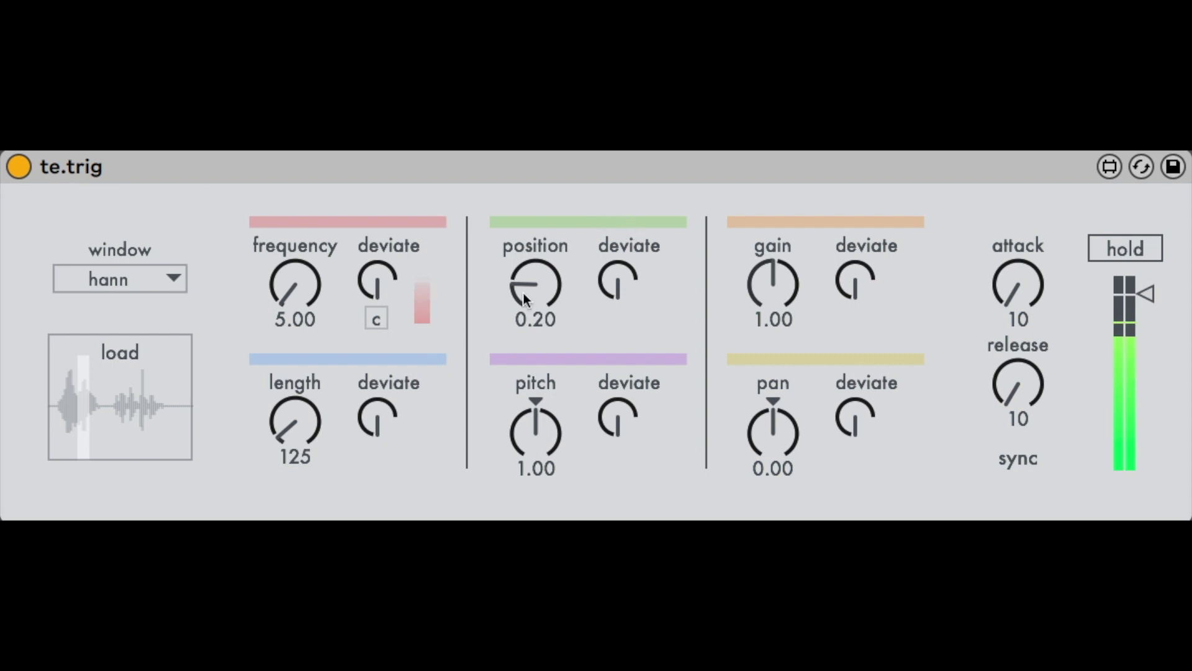
pyautogui.moveTo(535, 291)
pyautogui.mouseDown()
pyautogui.moveTo(557, 194)
pyautogui.moveTo(565, 0)
pyautogui.moveTo(525, 296)
pyautogui.moveTo(525, 510)
pyautogui.moveTo(503, 479)
pyautogui.moveTo(540, 289)
pyautogui.mouseUp()
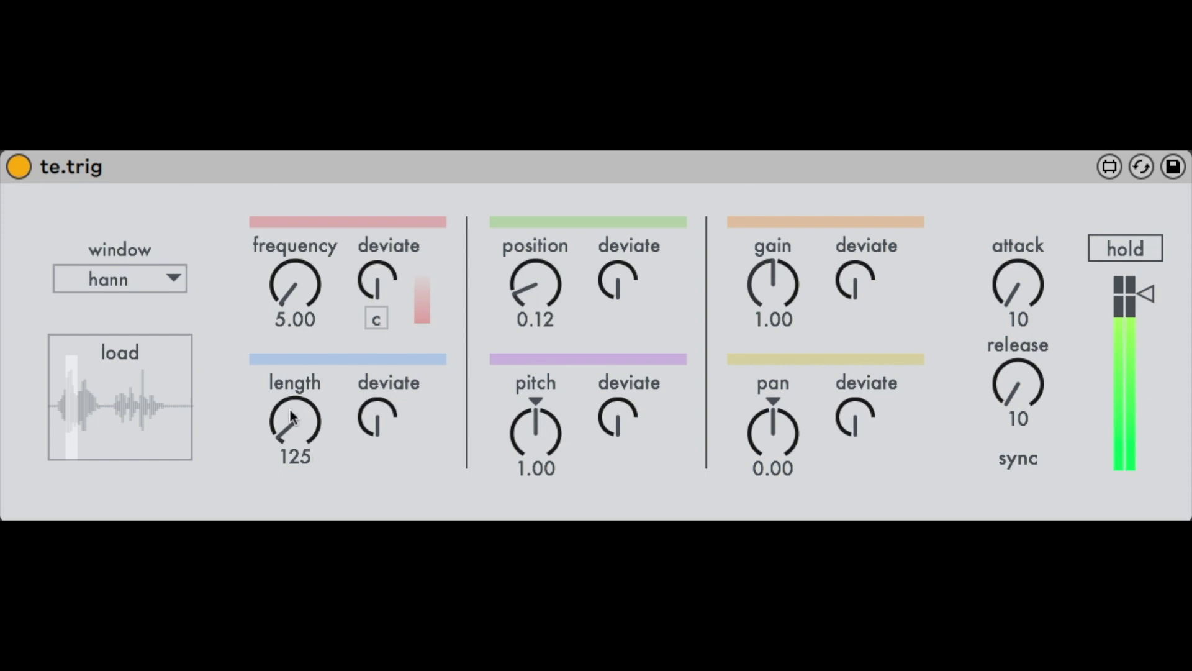
pyautogui.moveTo(300, 267)
pyautogui.mouseDown()
pyautogui.moveTo(300, 224)
pyautogui.moveTo(300, 285)
pyautogui.mouseUp()
# - Audition grain lengths and frequencies, ending at length 105 and frequency about 7.20
pyautogui.moveTo(300, 436); pyautogui.dragTo(240, 478)
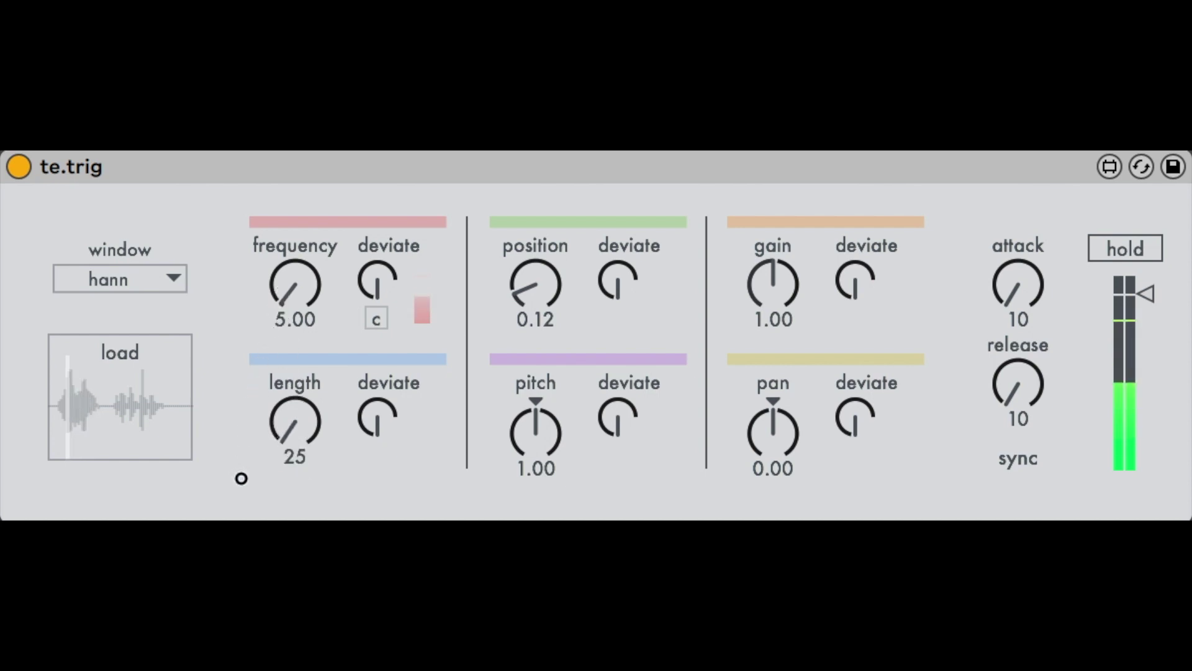
pyautogui.moveTo(289, 274); pyautogui.dragTo(290, 259)
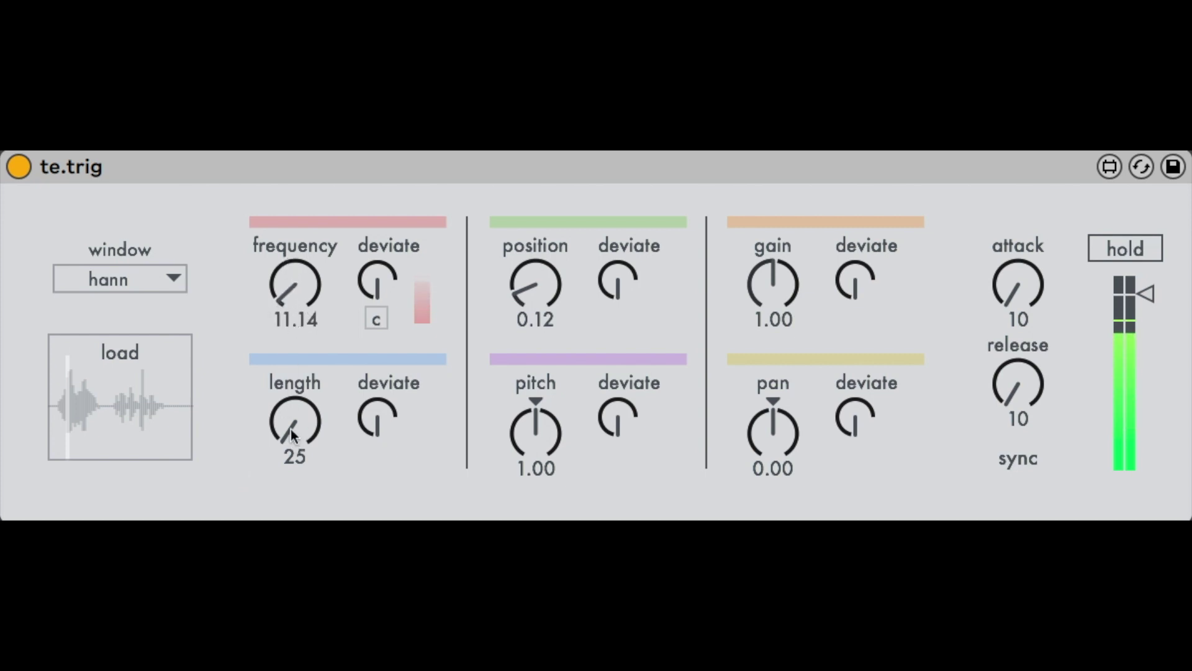
pyautogui.moveTo(279, 412); pyautogui.dragTo(287, 428)
pyautogui.moveTo(291, 285)
pyautogui.mouseDown()
pyautogui.moveTo(269, 218)
pyautogui.moveTo(268, 106)
pyautogui.moveTo(272, 377)
pyautogui.moveTo(301, 343)
pyautogui.moveTo(325, 404)
pyautogui.moveTo(298, 295)
pyautogui.mouseUp()
pyautogui.moveTo(301, 447); pyautogui.dragTo(294, 386)
pyautogui.moveTo(267, 293); pyautogui.dragTo(308, 341)
# - Try the rect and flattop grain windows, then return the window to hann
pyautogui.click(150, 275)
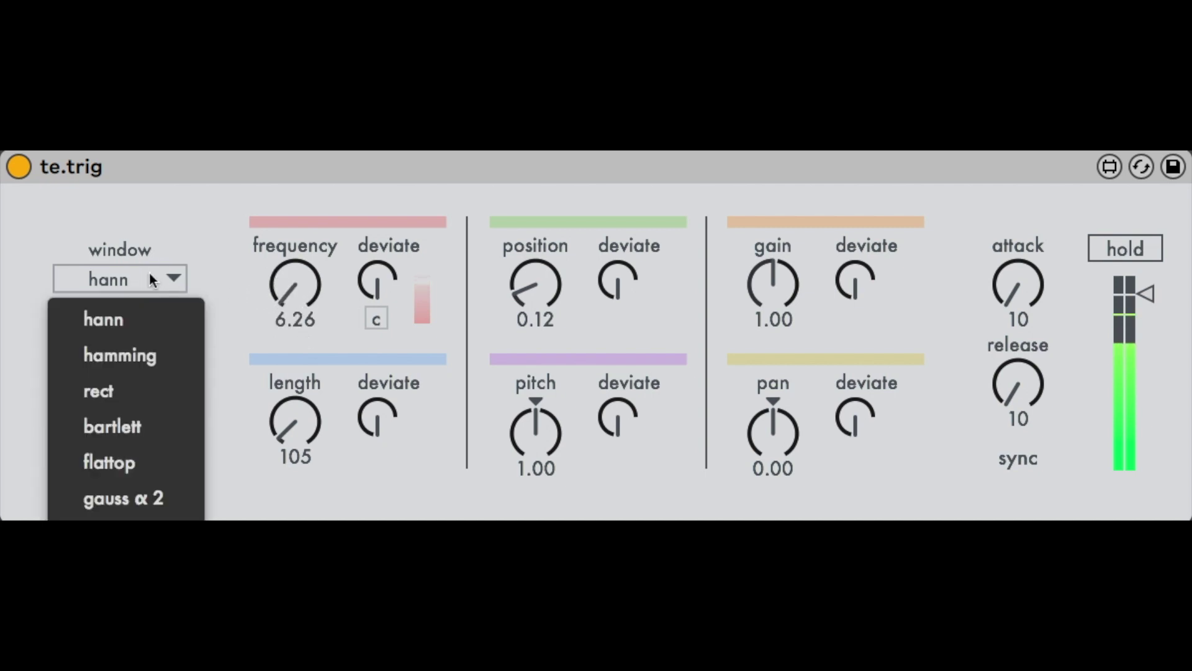
pyautogui.click(150, 382)
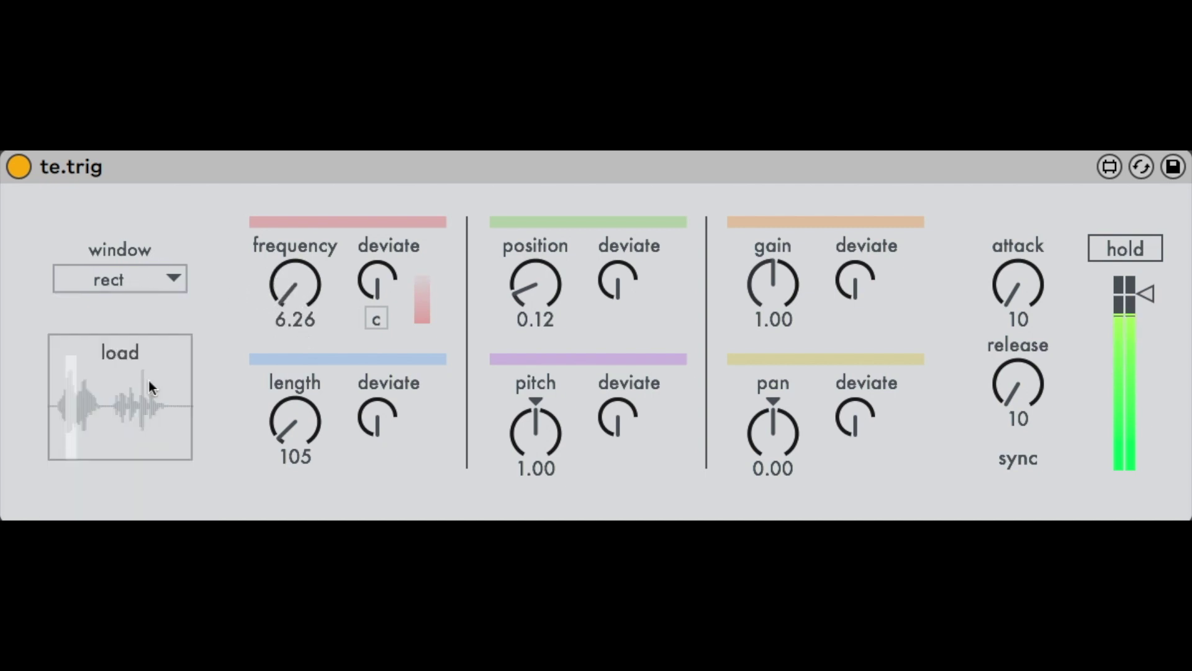
pyautogui.click(163, 282)
pyautogui.click(134, 459)
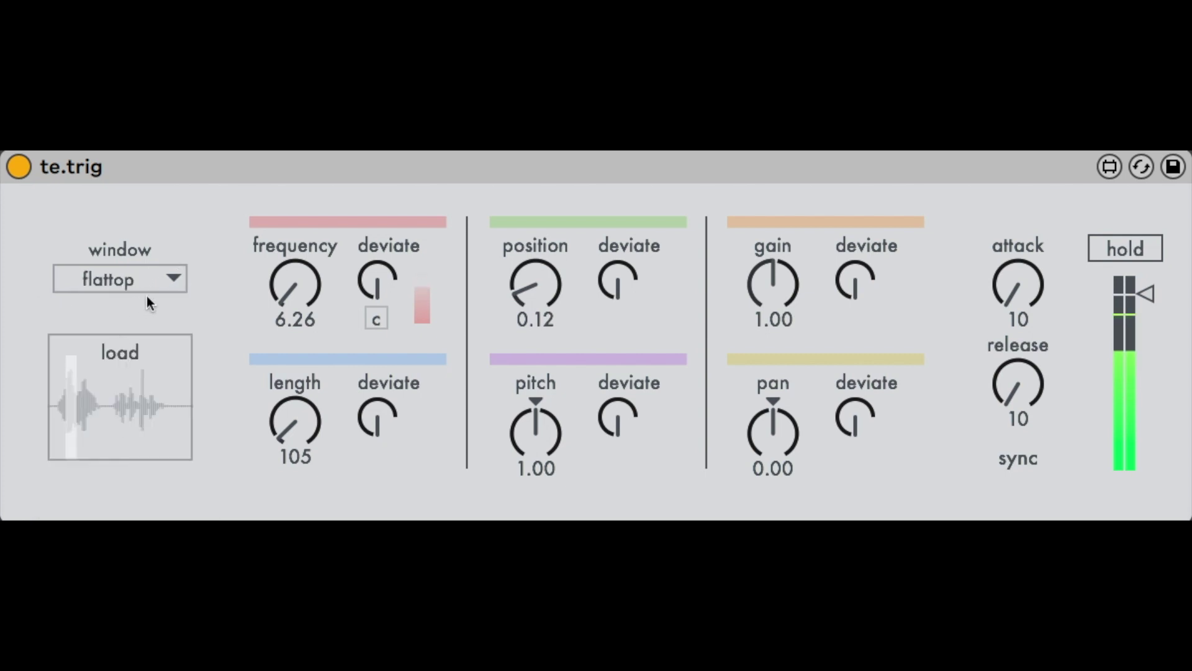
pyautogui.click(159, 282)
pyautogui.click(138, 320)
# - Sweep grain length and frequency, settling on frequency 10.20, length 56 and position 0.09
pyautogui.moveTo(304, 418); pyautogui.dragTo(304, 429)
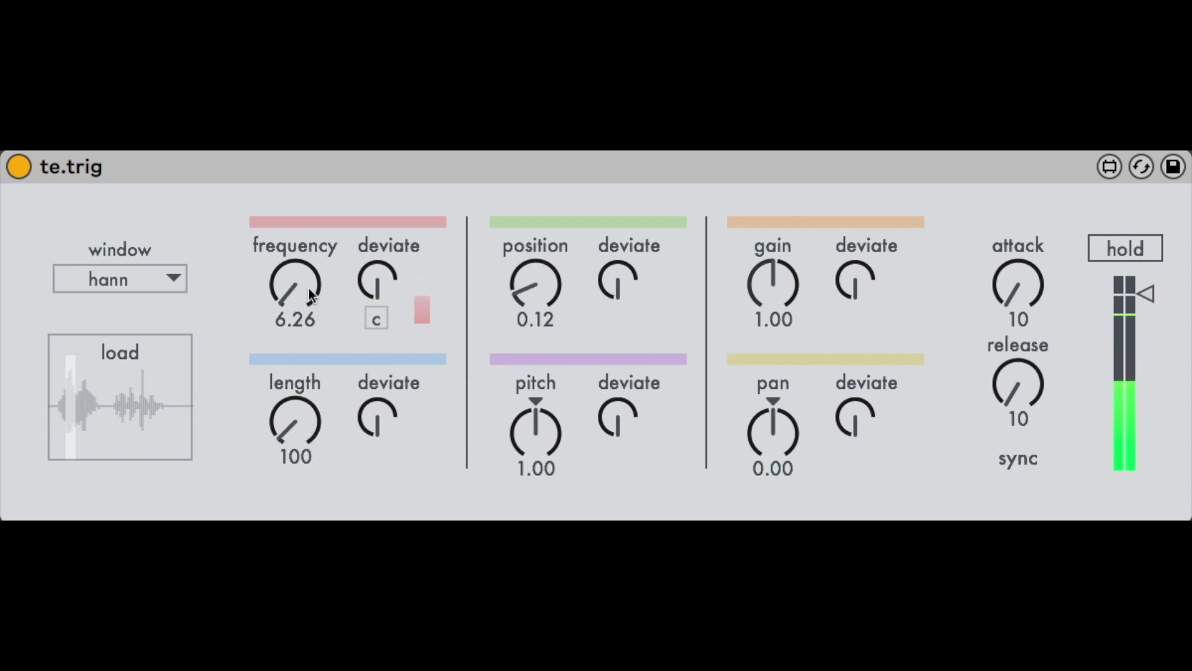
pyautogui.moveTo(309, 428)
pyautogui.mouseDown()
pyautogui.moveTo(299, 306)
pyautogui.moveTo(273, 221)
pyautogui.mouseUp()
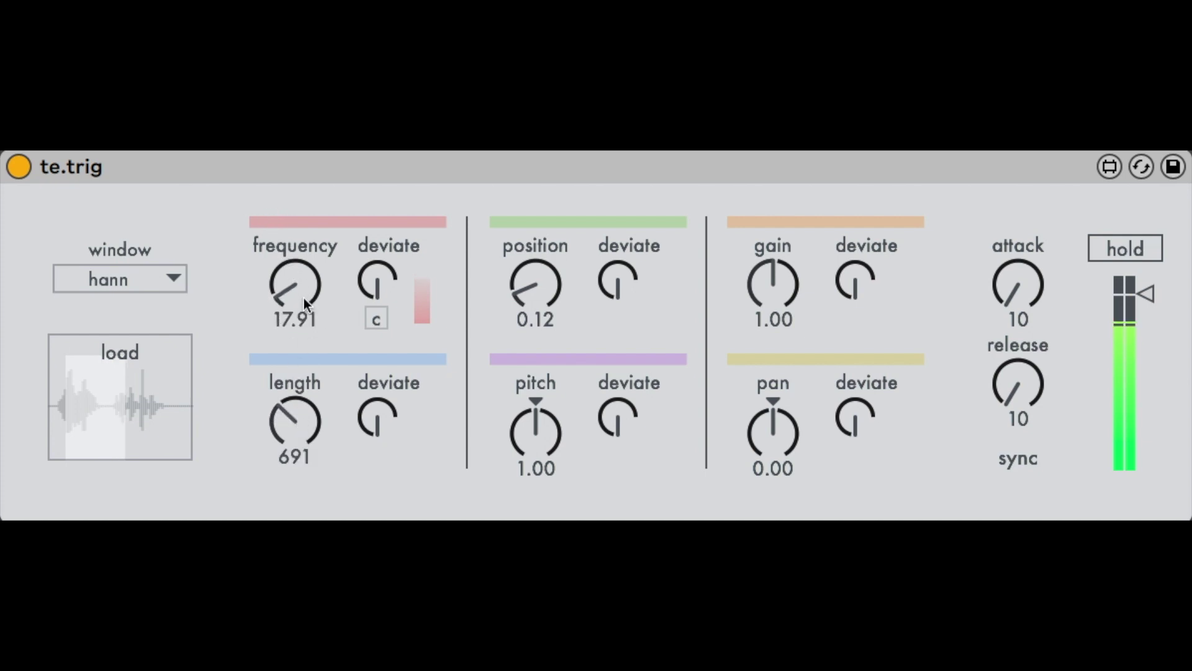
pyautogui.moveTo(296, 306)
pyautogui.mouseDown()
pyautogui.moveTo(285, 239)
pyautogui.moveTo(293, 326)
pyautogui.mouseUp()
pyautogui.moveTo(290, 415); pyautogui.dragTo(311, 224)
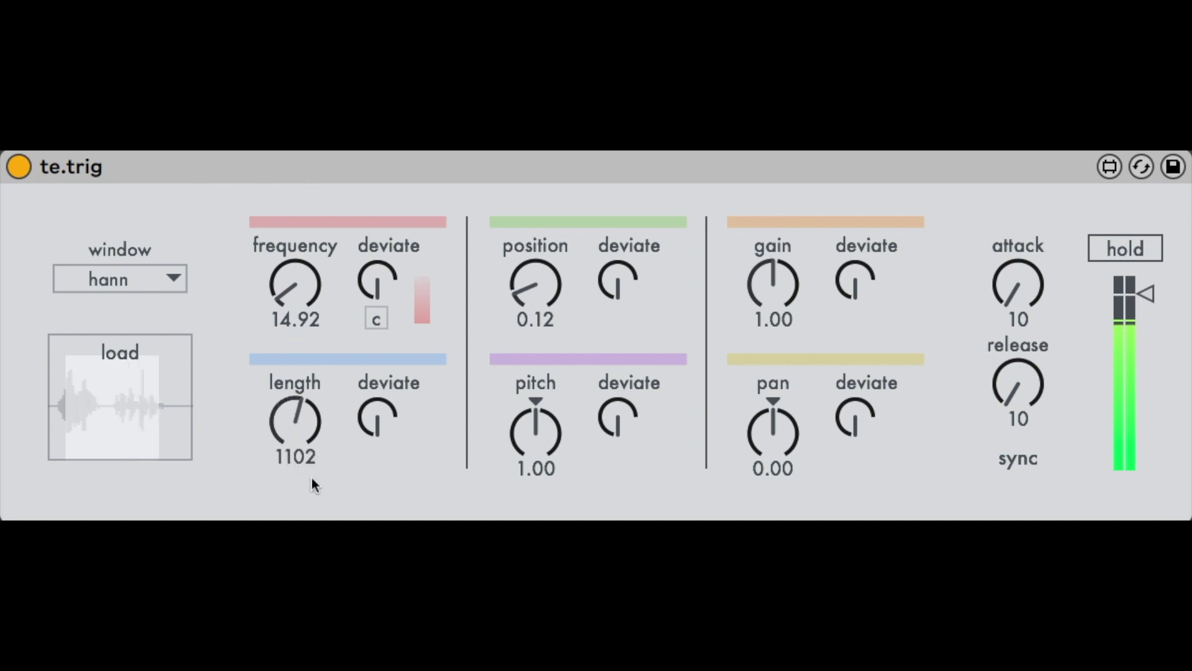
pyautogui.moveTo(298, 427)
pyautogui.mouseDown()
pyautogui.moveTo(295, 455)
pyautogui.moveTo(298, 430)
pyautogui.mouseUp()
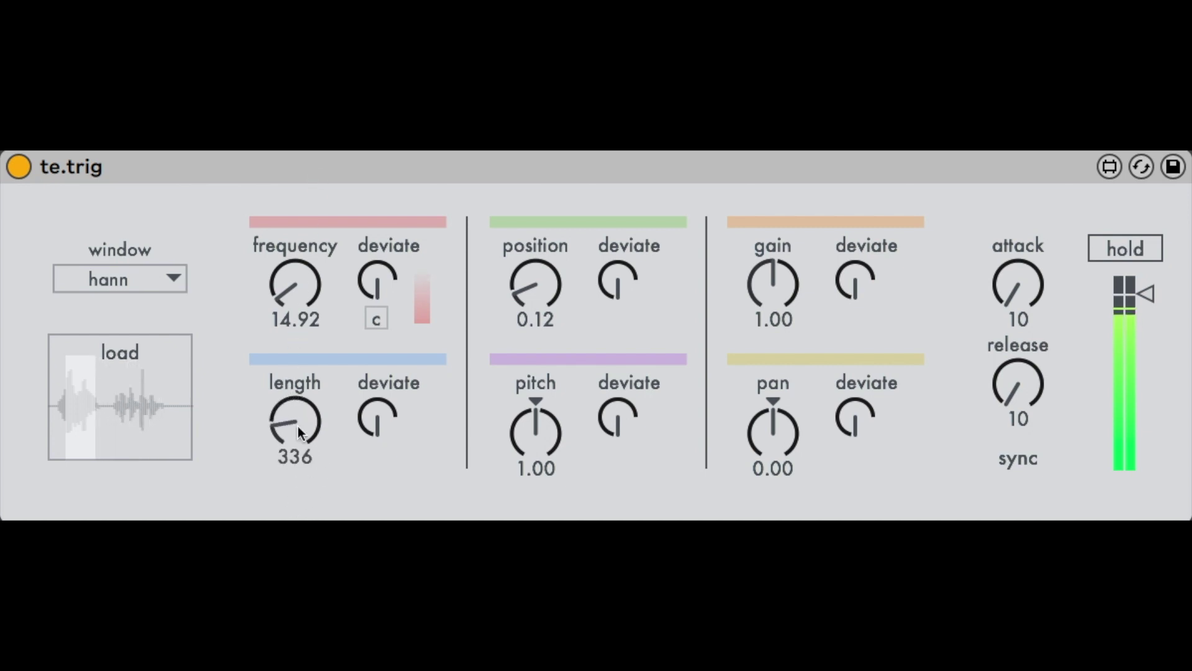
pyautogui.moveTo(289, 299); pyautogui.dragTo(284, 284)
pyautogui.moveTo(304, 423); pyautogui.dragTo(298, 566)
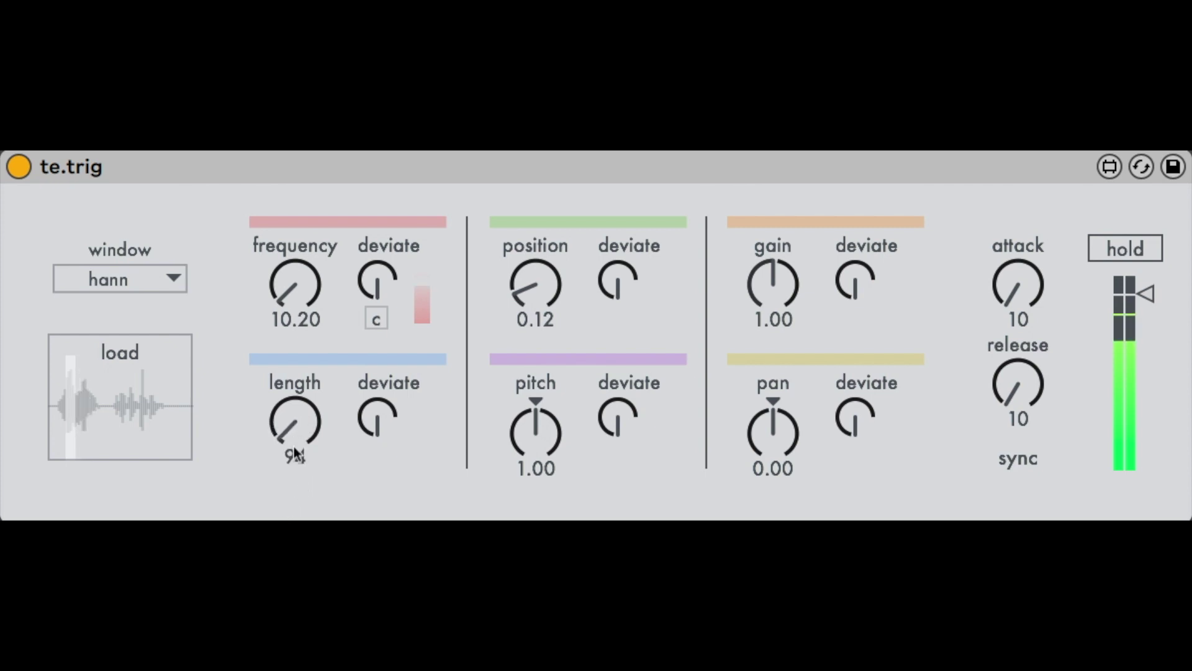
pyautogui.moveTo(301, 435); pyautogui.dragTo(305, 452)
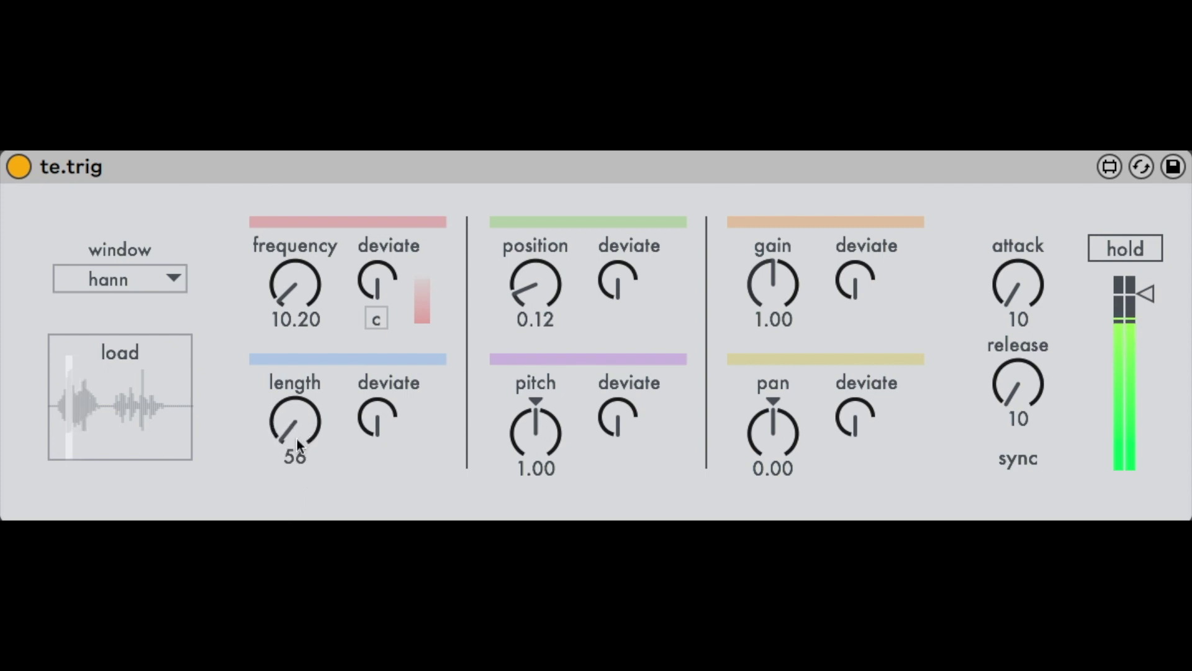
pyautogui.moveTo(538, 296); pyautogui.dragTo(524, 239)
# - Add random deviation to grain position and length, then toggle tempo sync for grain triggering
pyautogui.moveTo(631, 292); pyautogui.dragTo(602, 187)
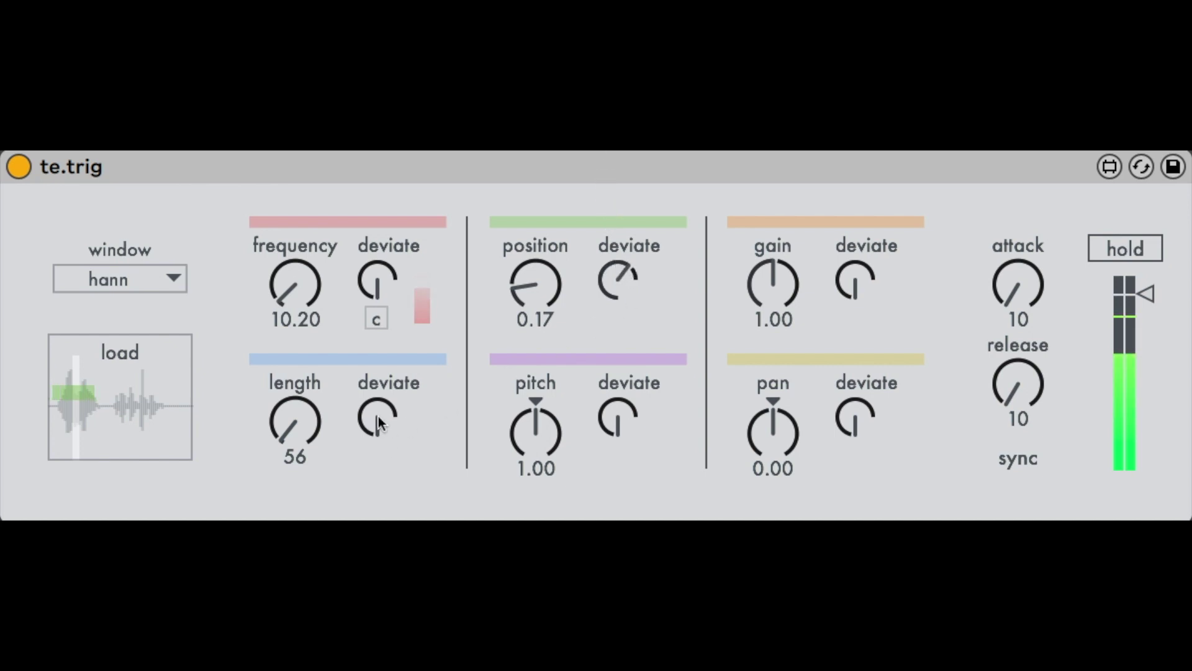
pyautogui.moveTo(378, 417); pyautogui.dragTo(331, 252)
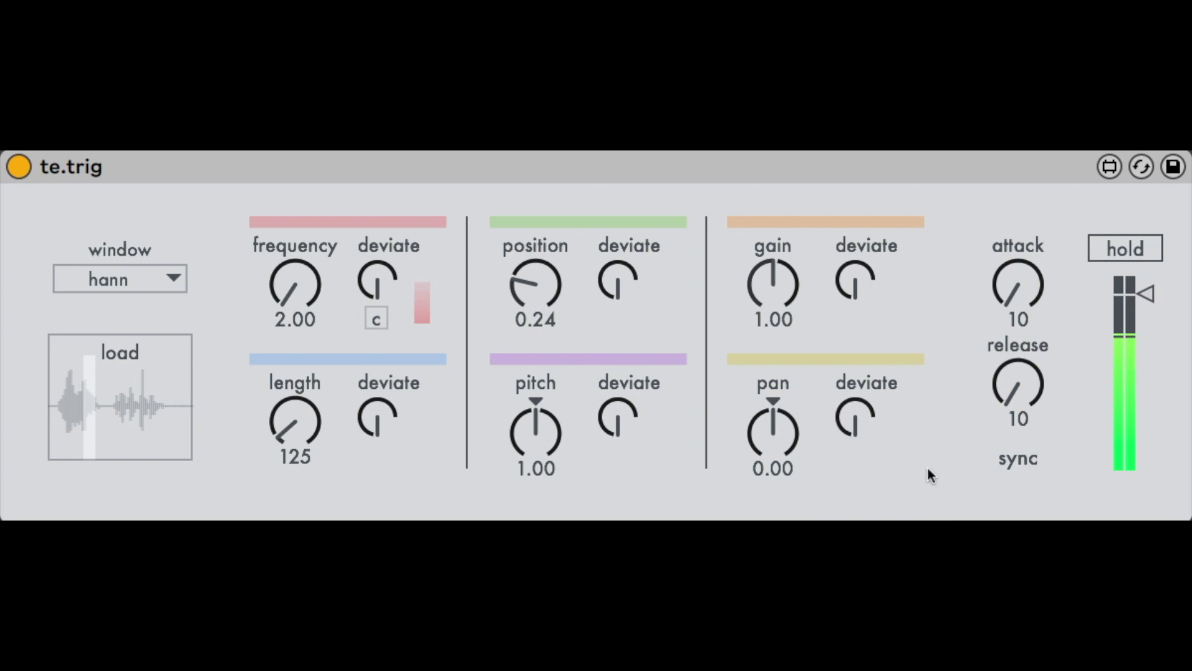
pyautogui.click(1023, 462)
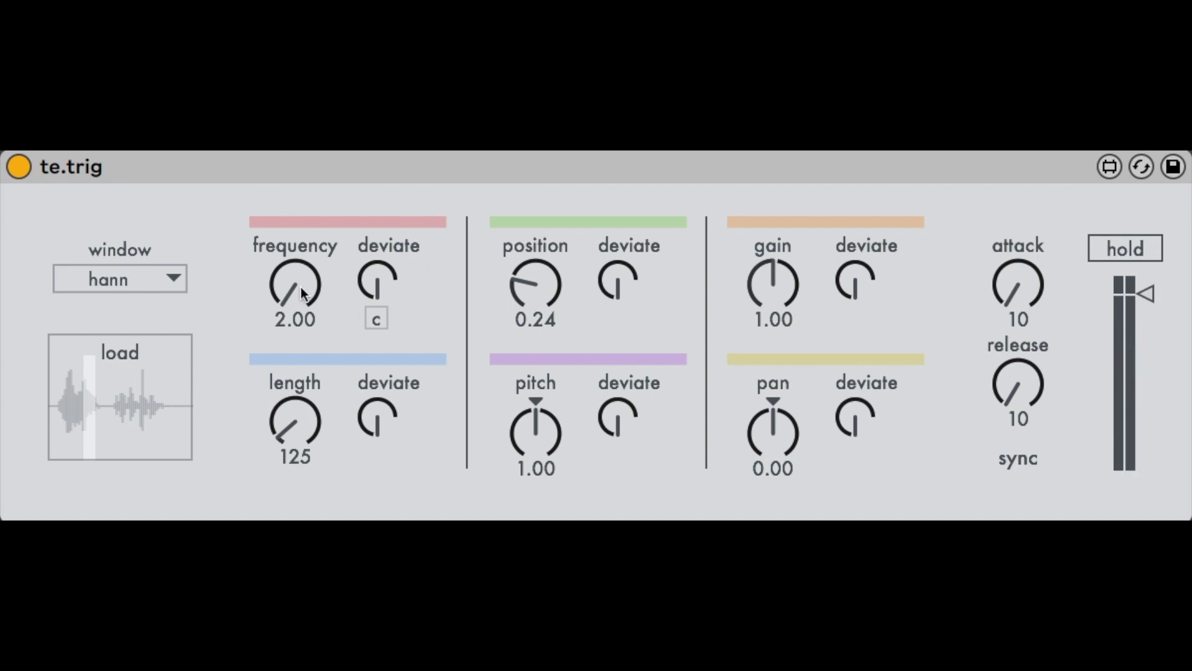
# - Set grain frequency to 7, add frequency randomisation, and enable c mode for frequency deviation
pyautogui.write('7')
pyautogui.press('Return')
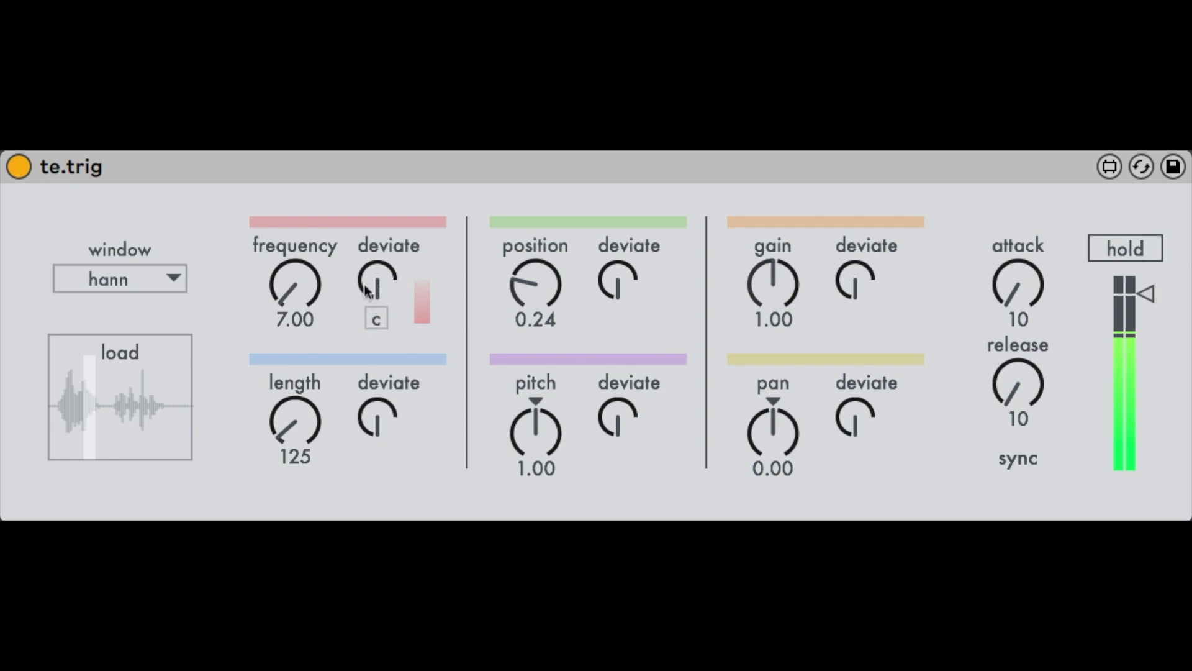
pyautogui.moveTo(373, 285); pyautogui.dragTo(304, 142)
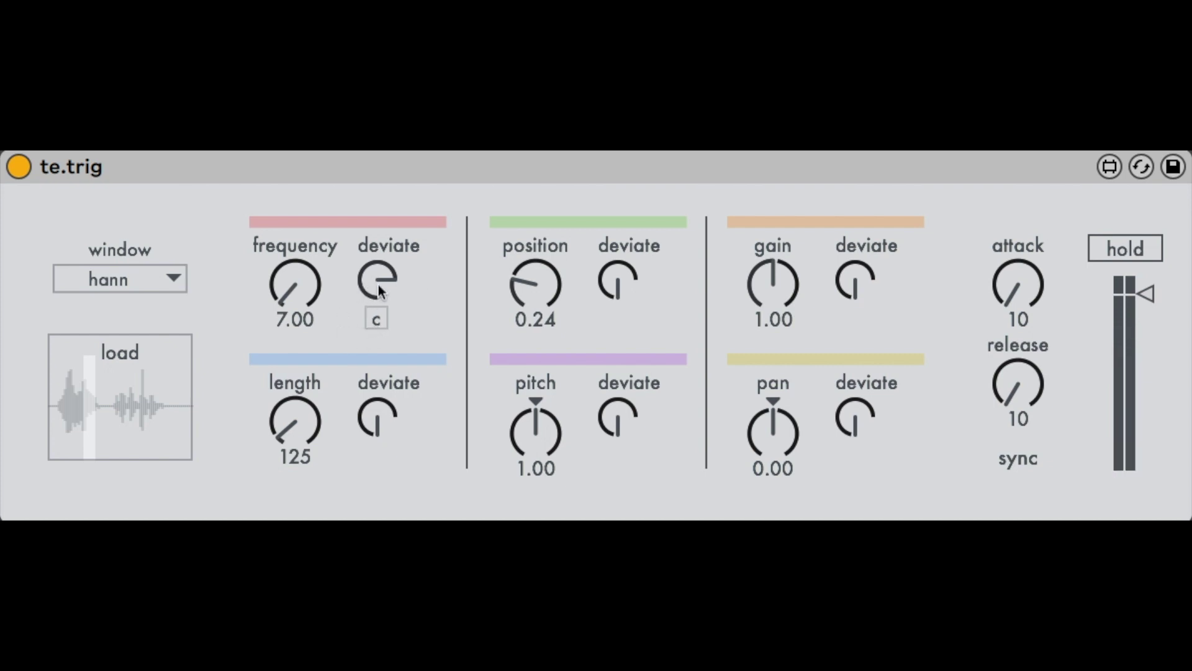
pyautogui.moveTo(373, 325); pyautogui.dragTo(374, 309)
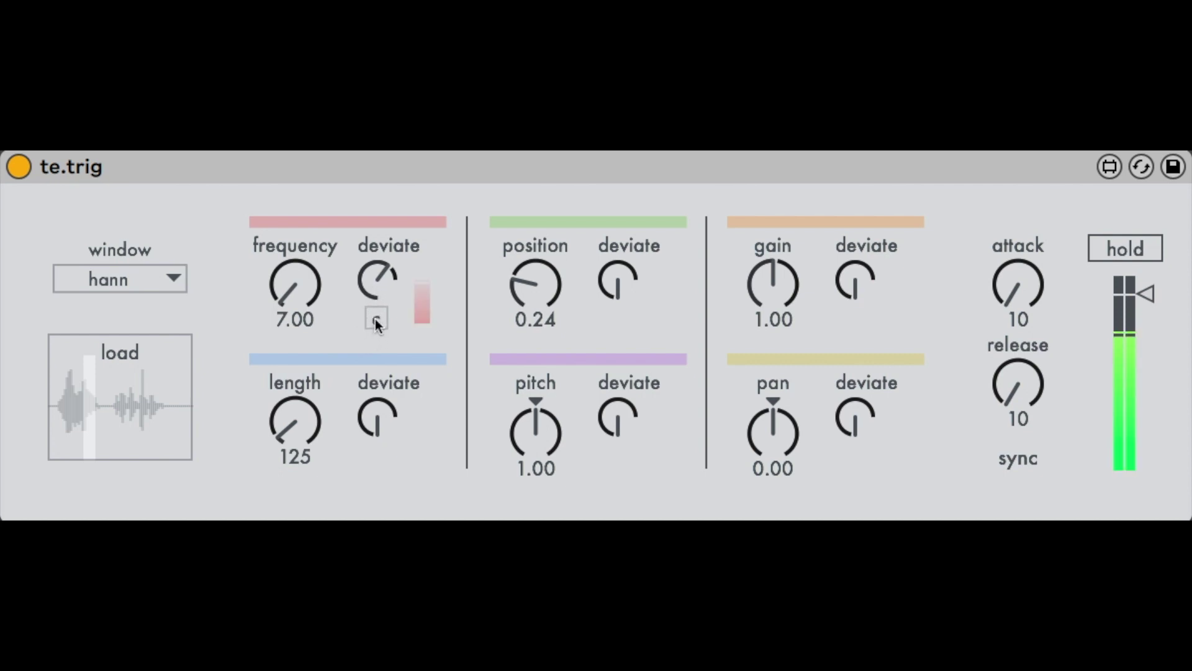
pyautogui.click(376, 320)
# - Reset frequency deviation, raise frequency to about 89, re-add deviation, then lower frequency to about 80
pyautogui.moveTo(376, 287); pyautogui.dragTo(371, 327)
pyautogui.moveTo(291, 294); pyautogui.dragTo(277, 233)
pyautogui.moveTo(376, 276); pyautogui.dragTo(293, 376)
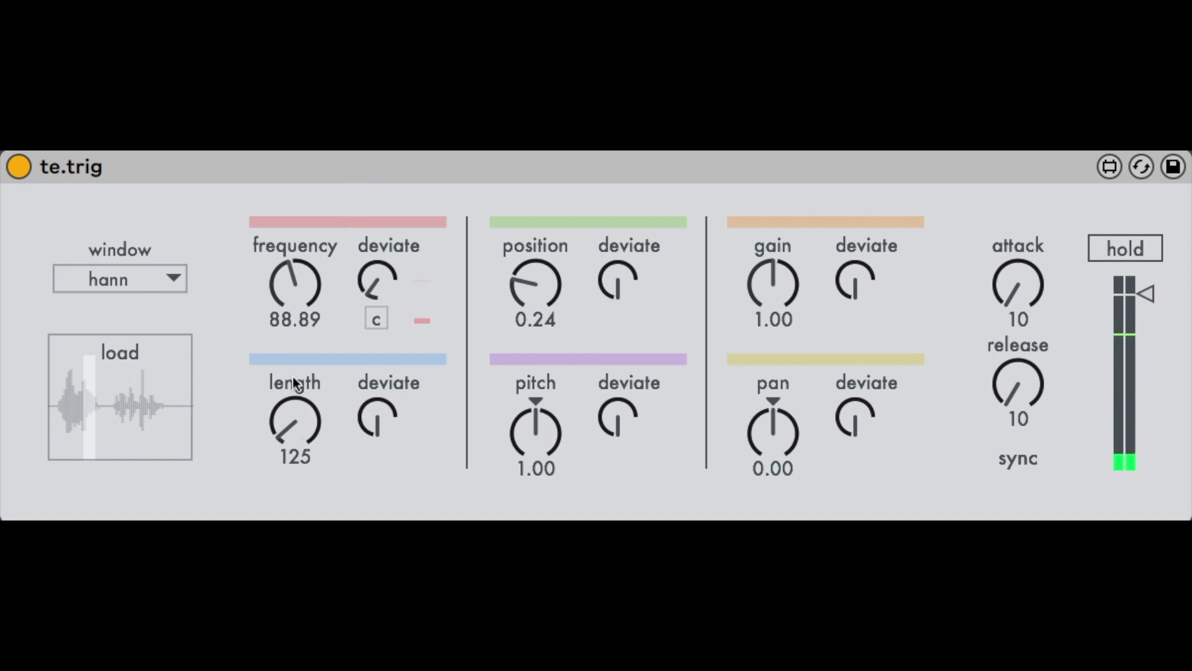
pyautogui.moveTo(300, 295); pyautogui.dragTo(295, 248)
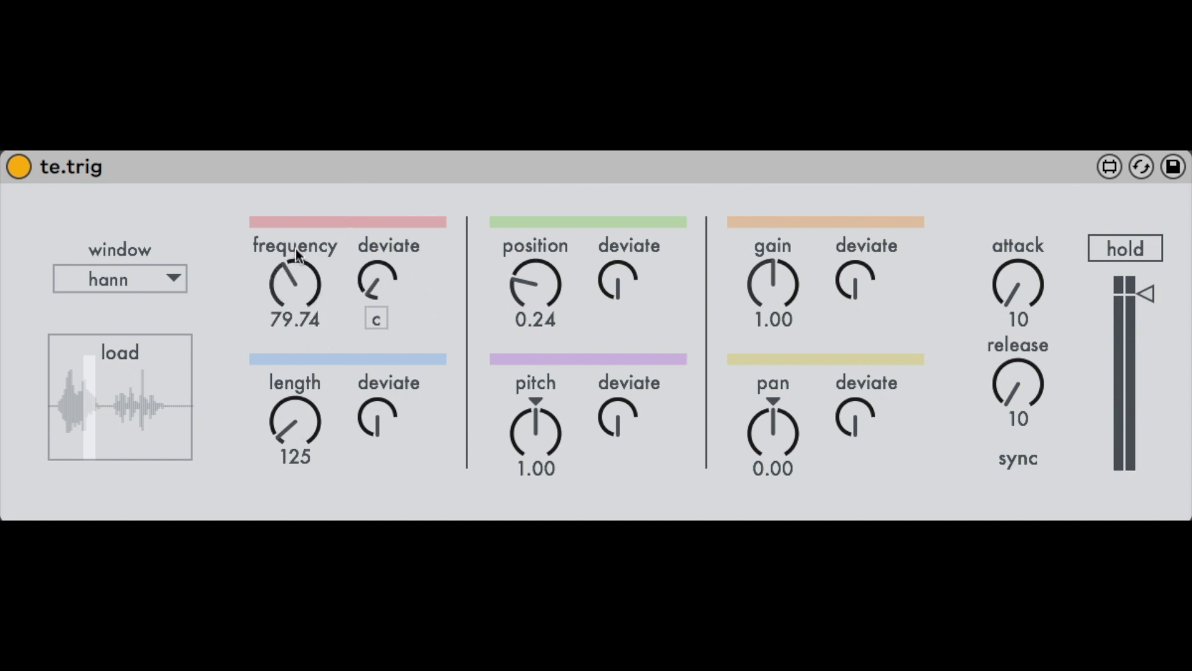
# - Add random deviation to length, position, pitch, gain and pan, with frequency raised to about 116
pyautogui.moveTo(376, 419); pyautogui.dragTo(366, 292)
pyautogui.moveTo(616, 282); pyautogui.dragTo(615, 248)
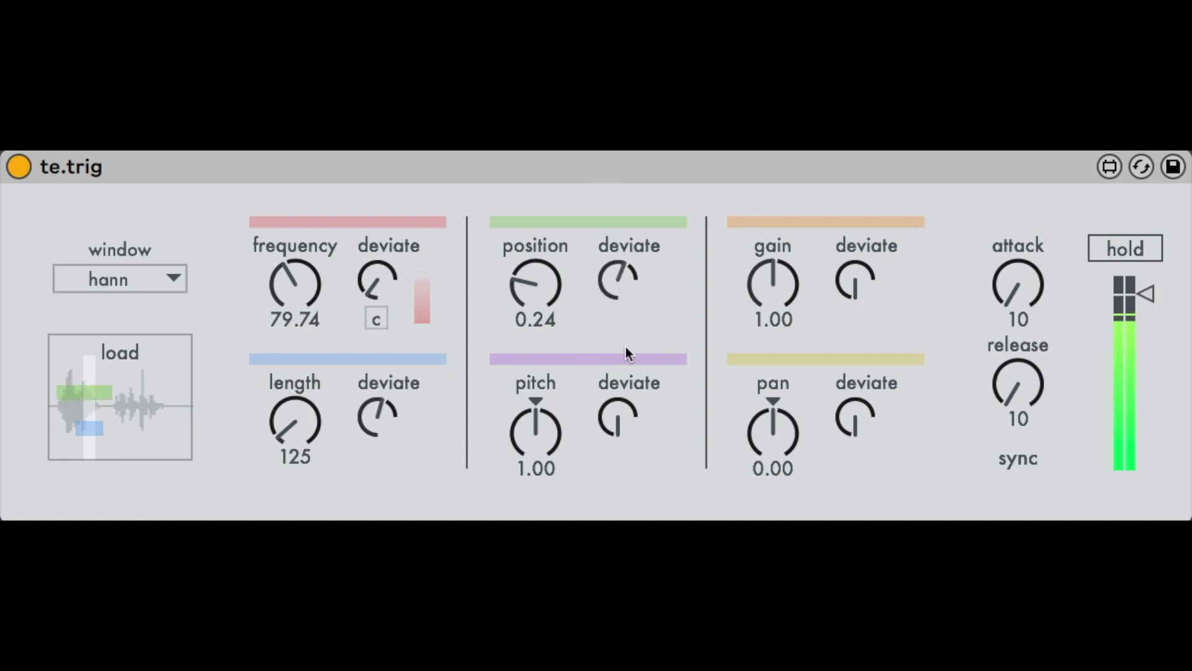
pyautogui.moveTo(613, 423); pyautogui.dragTo(613, 366)
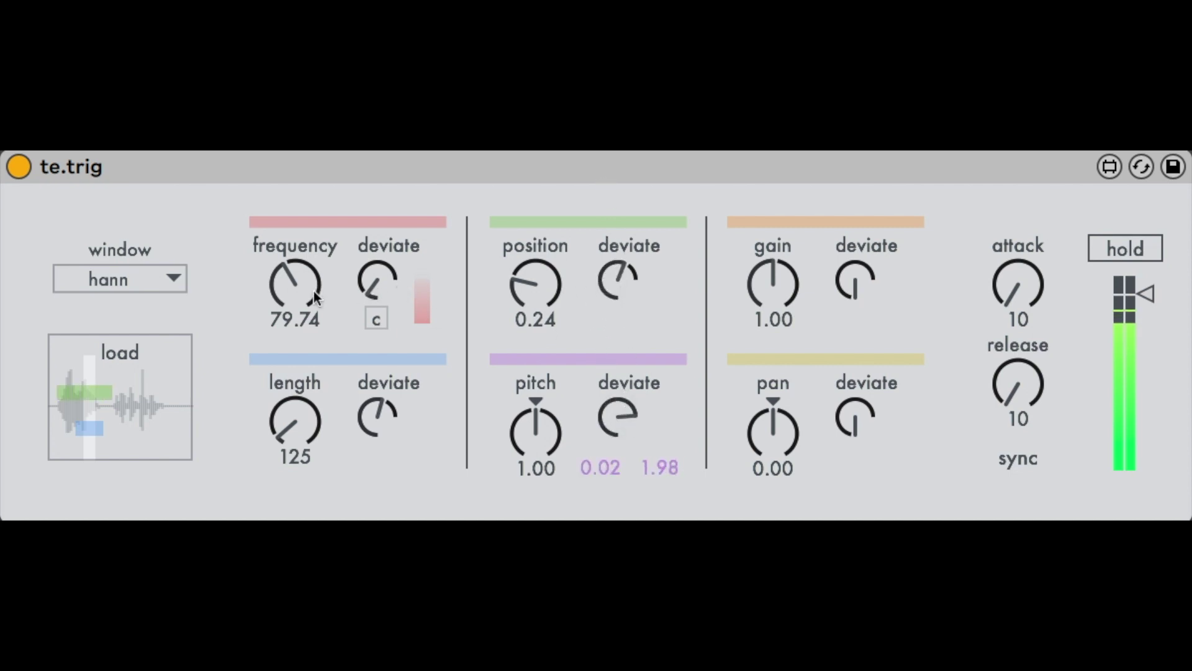
pyautogui.moveTo(314, 291); pyautogui.dragTo(314, 271)
pyautogui.moveTo(856, 282); pyautogui.dragTo(856, 227)
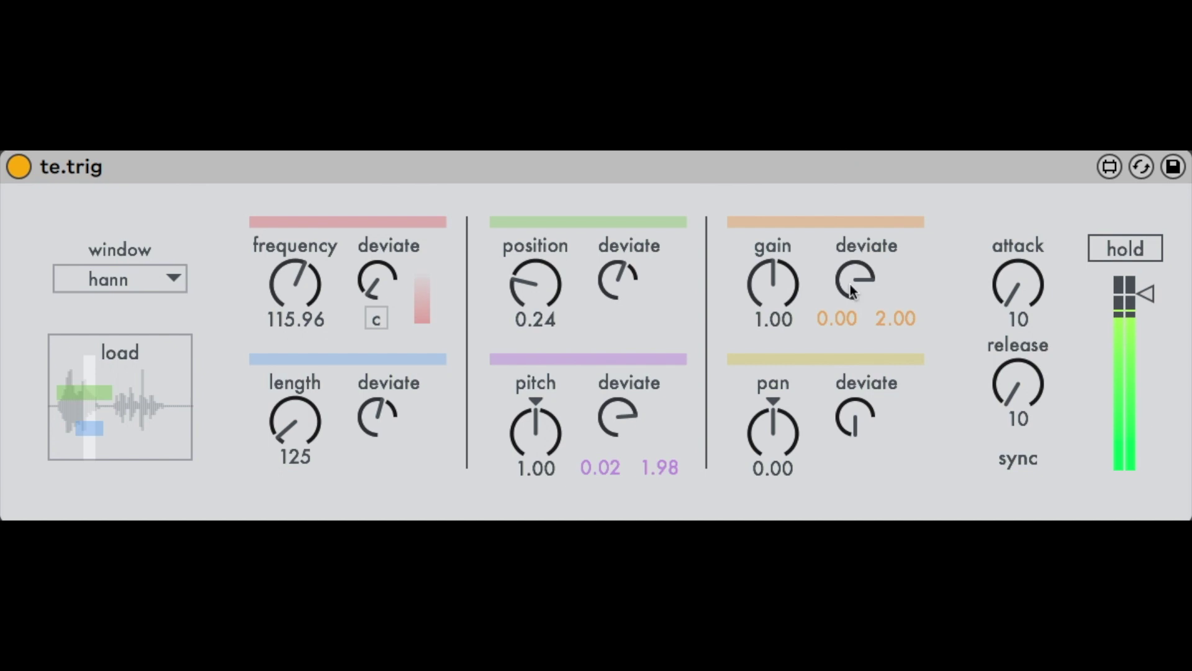
pyautogui.moveTo(856, 419); pyautogui.dragTo(820, 267)
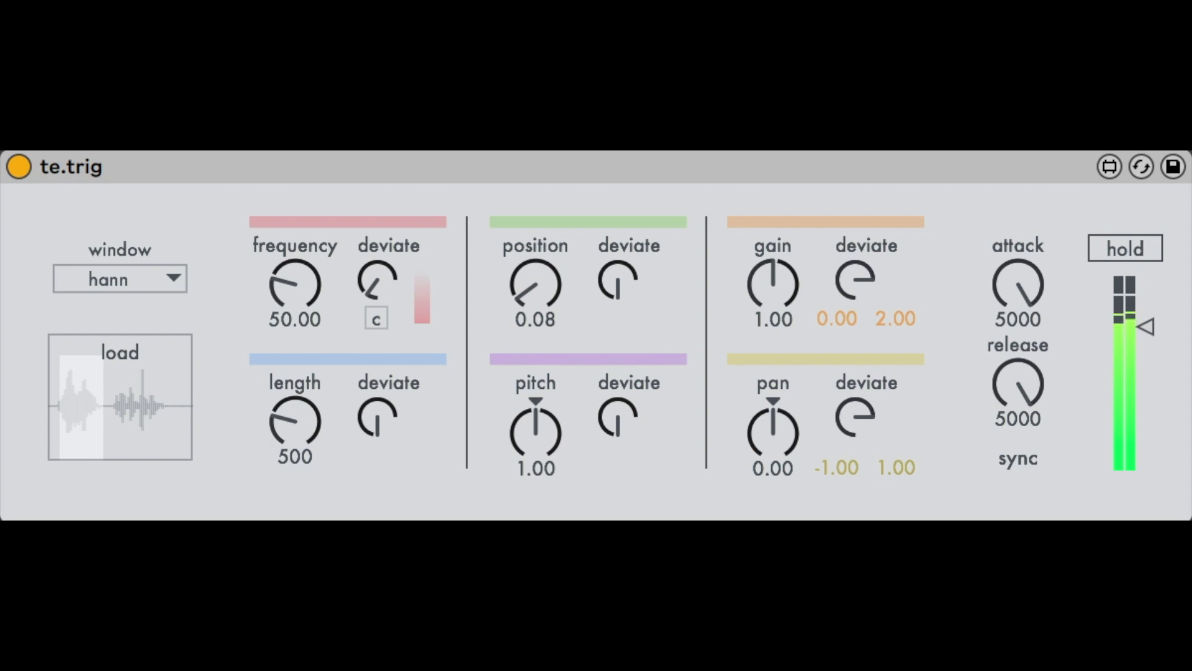
# - Turn on te.trig's hold button so the grains sustain
pyautogui.click(1144, 247)
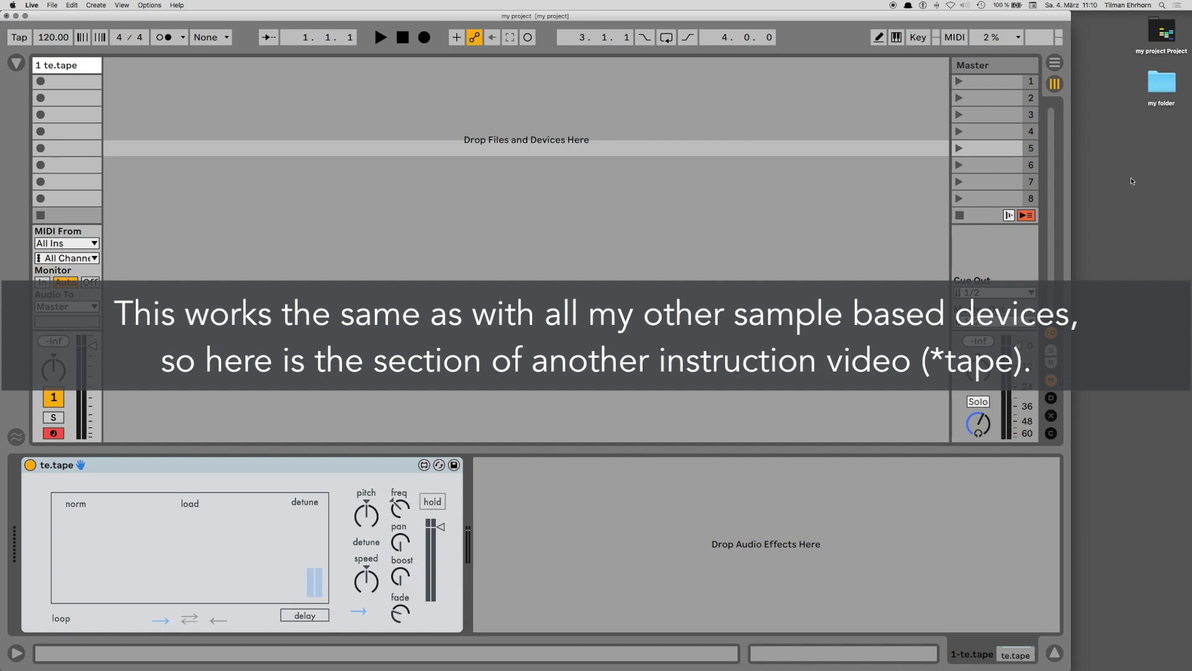
# - Load my_sample.wav from the Desktop's 'my folder' into te.tape's waveform box
pyautogui.doubleClick(1162, 82)
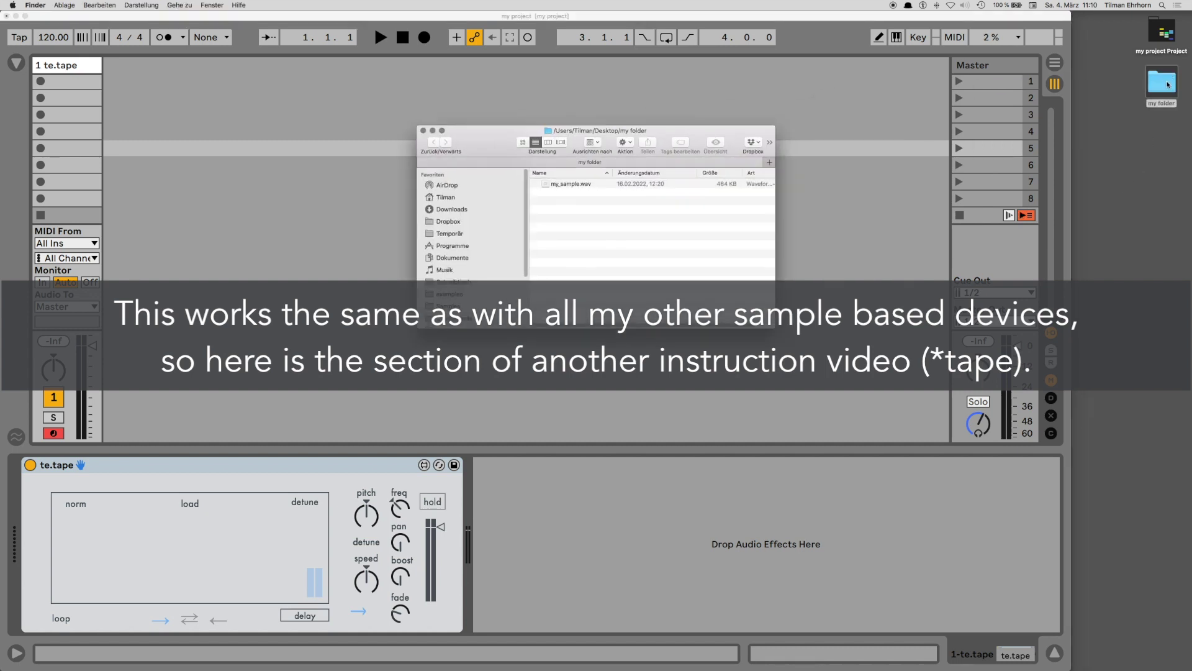
pyautogui.moveTo(544, 188); pyautogui.dragTo(248, 534)
pyautogui.click(423, 130)
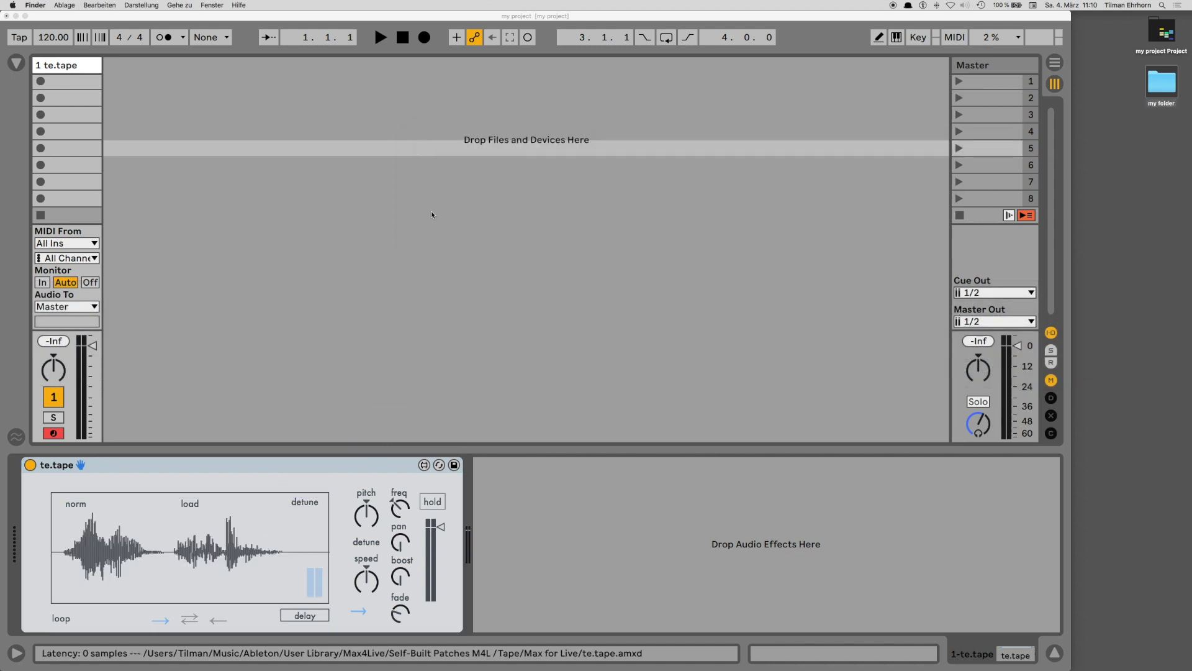
pyautogui.press('super+Tab')
pyautogui.press('super+Tab')
pyautogui.press('super+Tab')
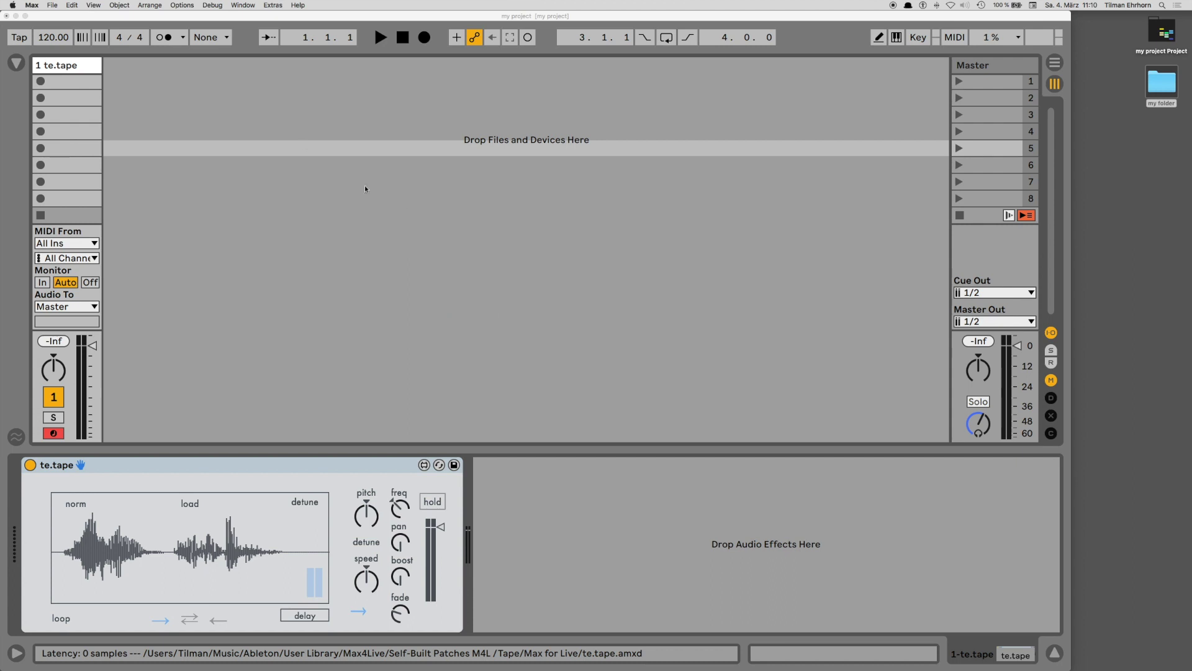
# - Add the Desktop's 'my folder' as a new search path in Max's File Preferences
pyautogui.click(177, 3)
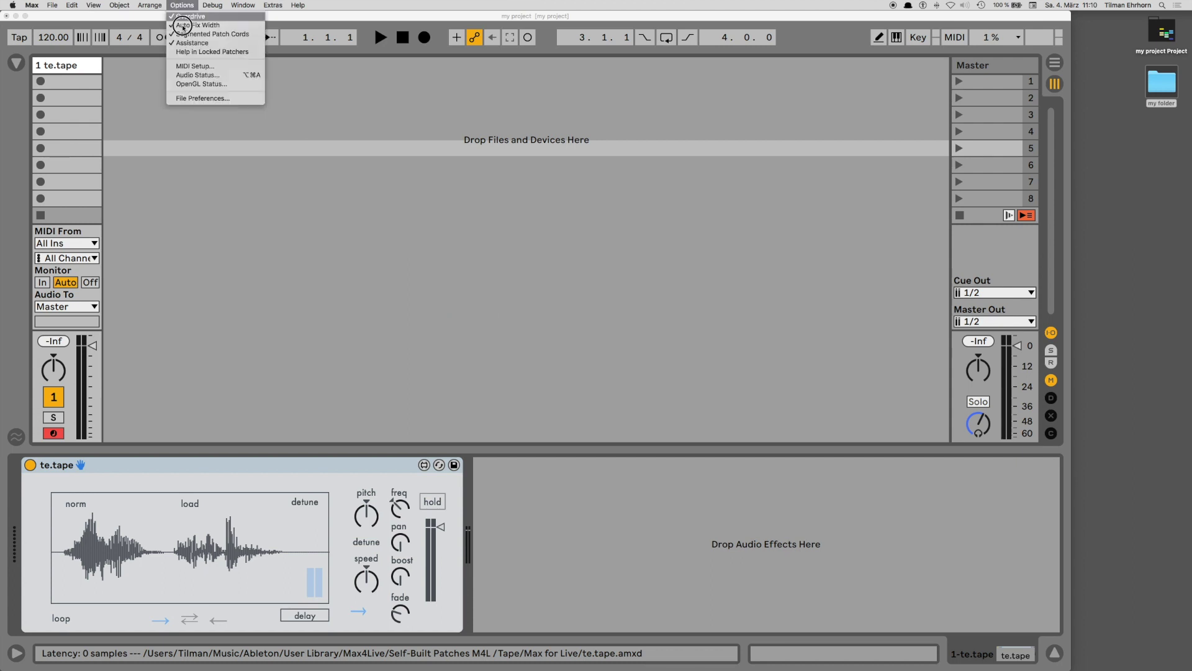
pyautogui.click(188, 99)
pyautogui.click(102, 232)
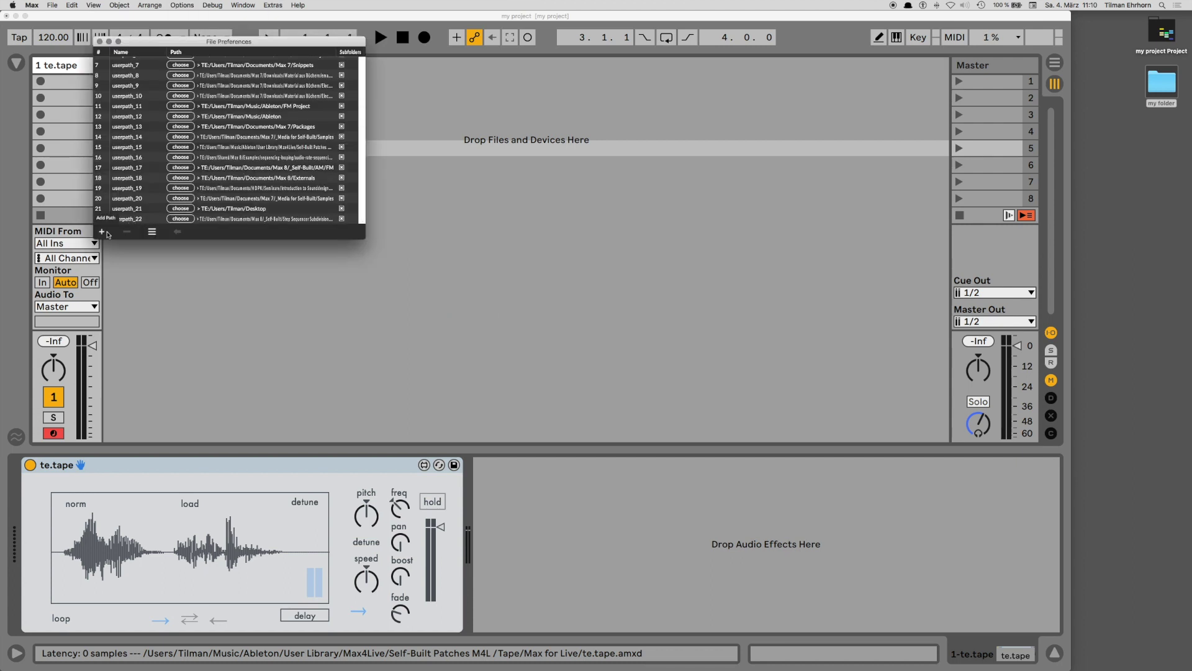
pyautogui.click(180, 219)
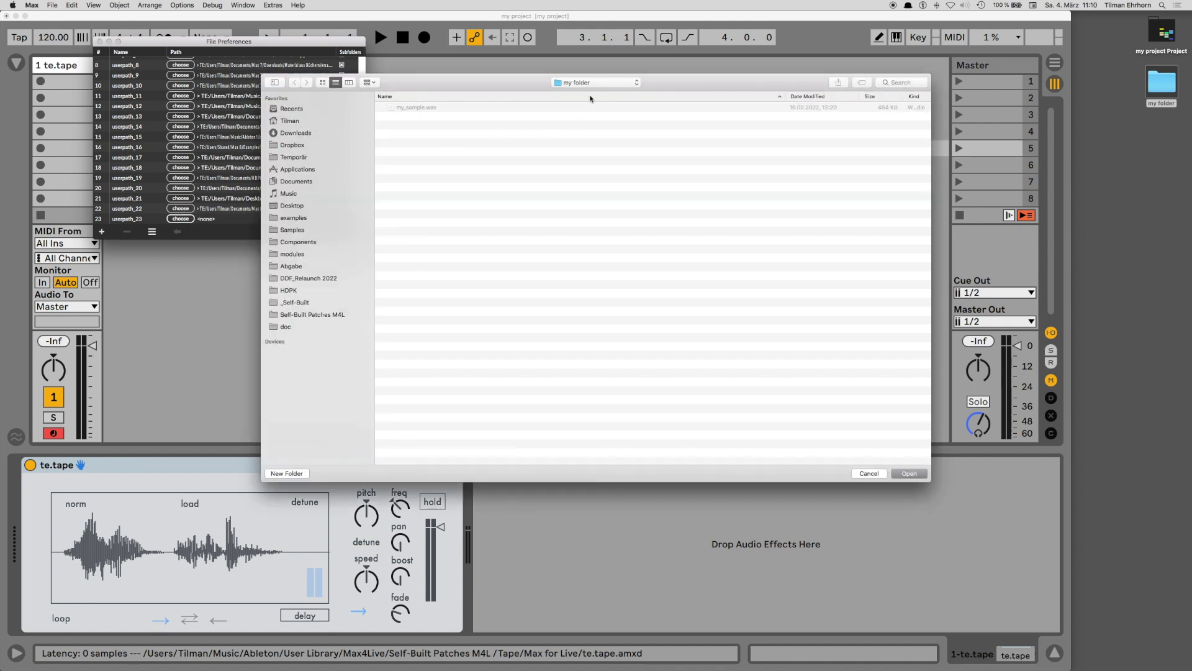
pyautogui.click(591, 83)
pyautogui.click(589, 82)
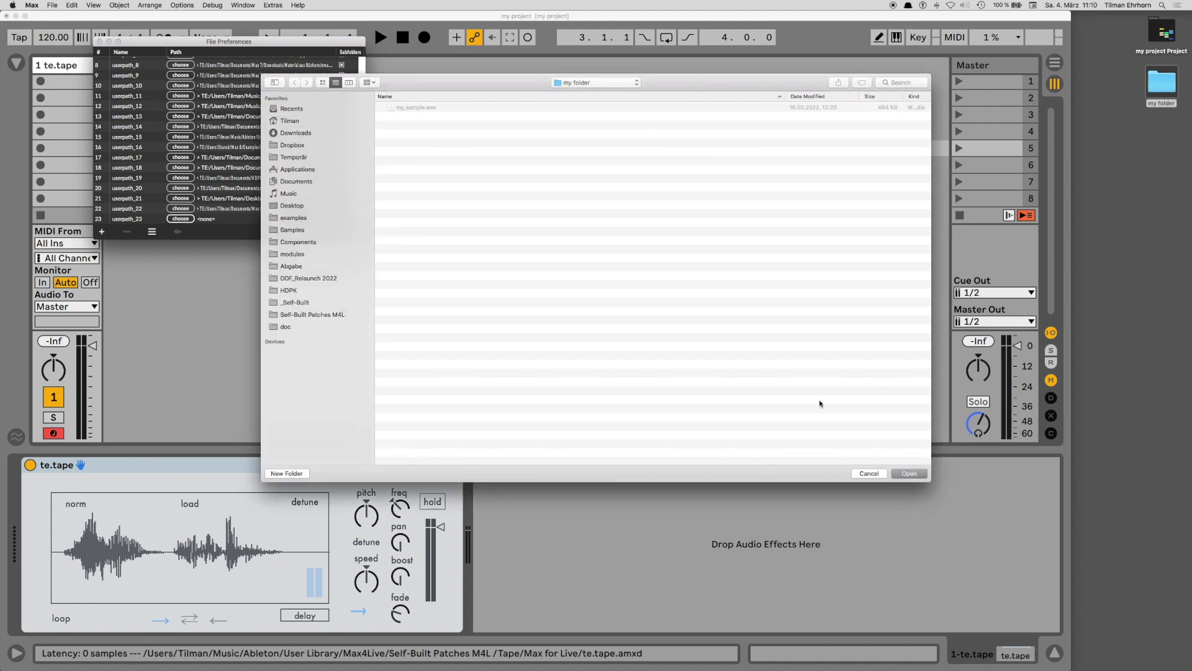
pyautogui.click(909, 474)
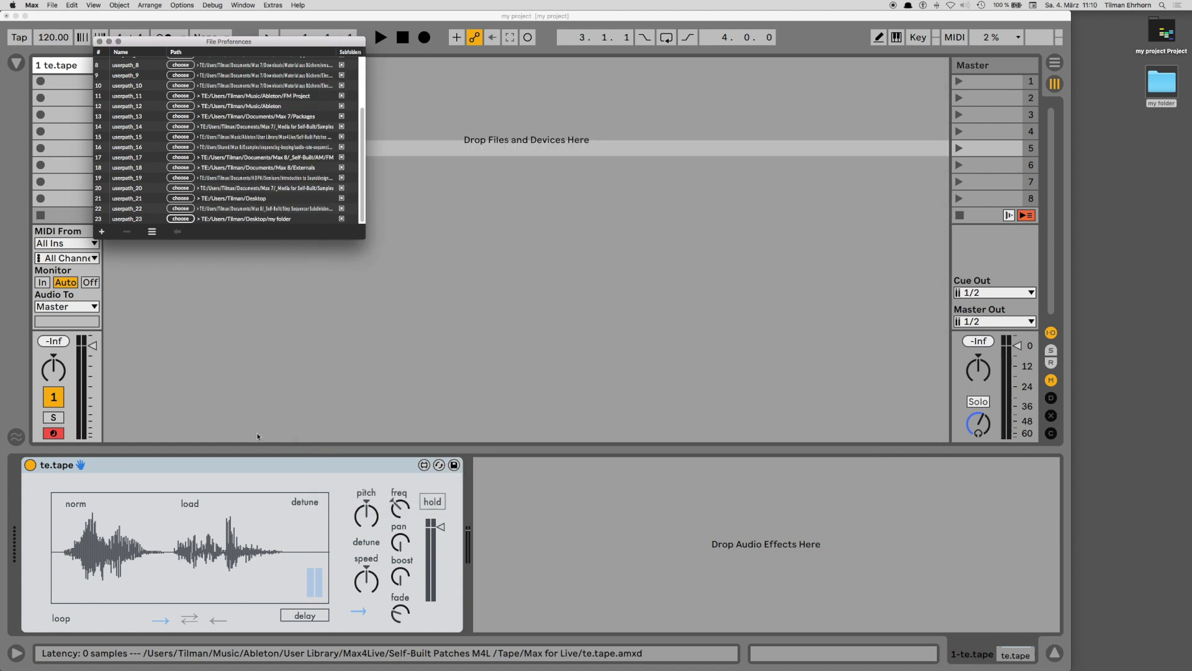
# - Quit Max and start a new empty Live Set
pyautogui.click(33, 4)
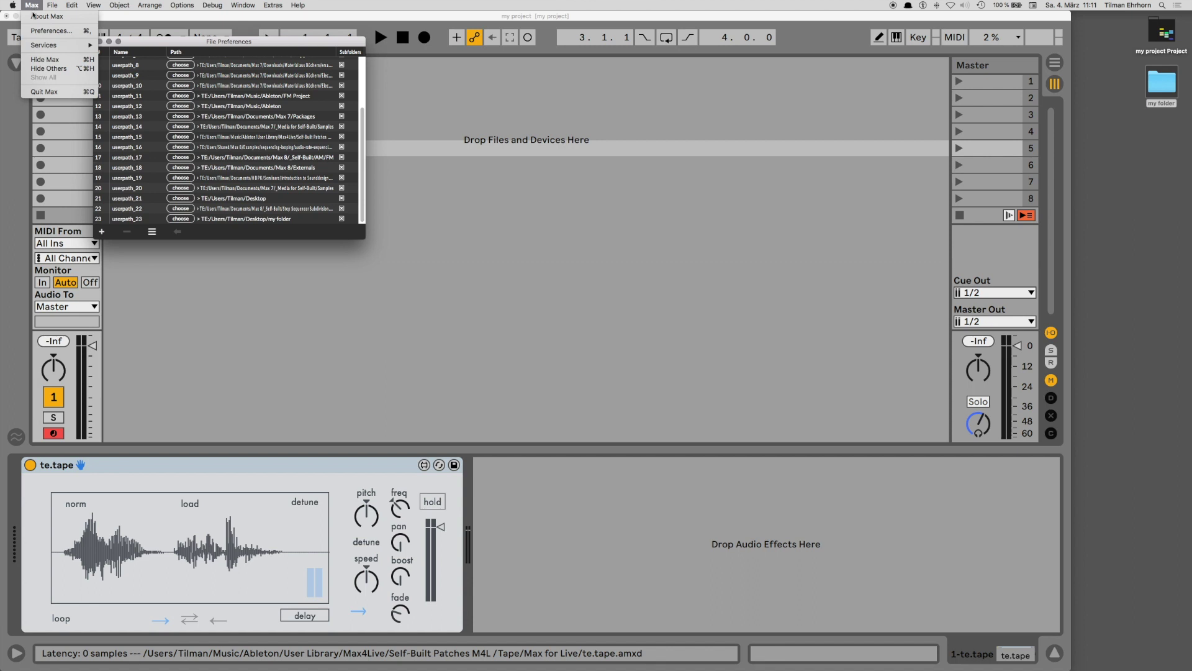
pyautogui.click(48, 92)
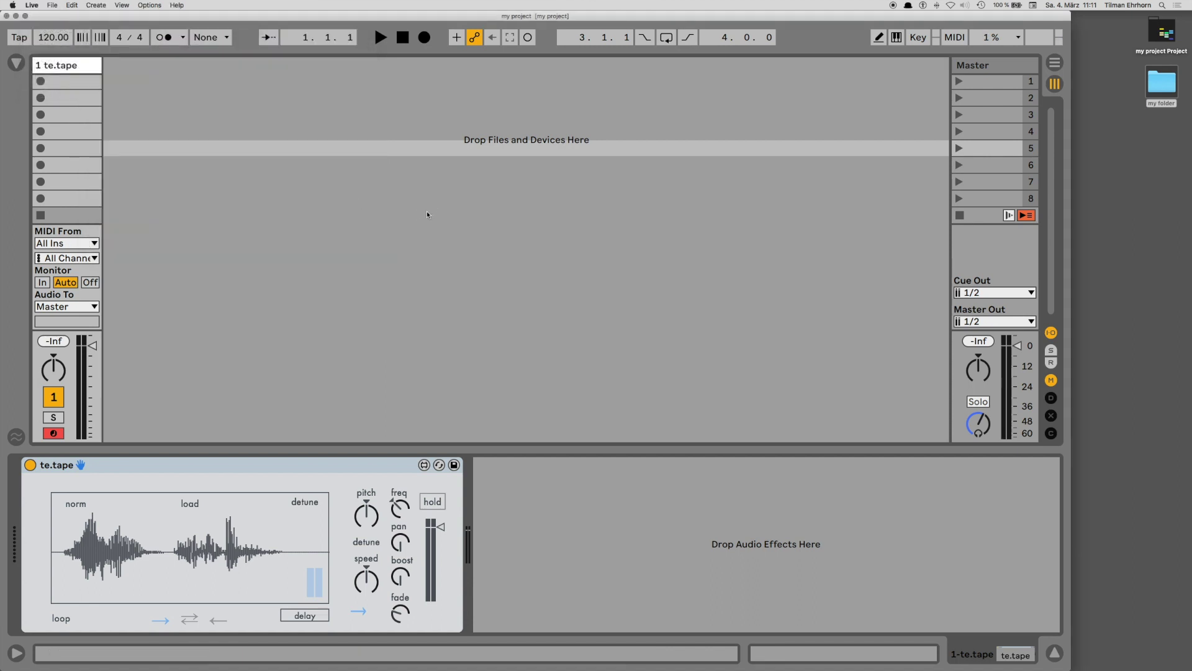
pyautogui.press('super+n')
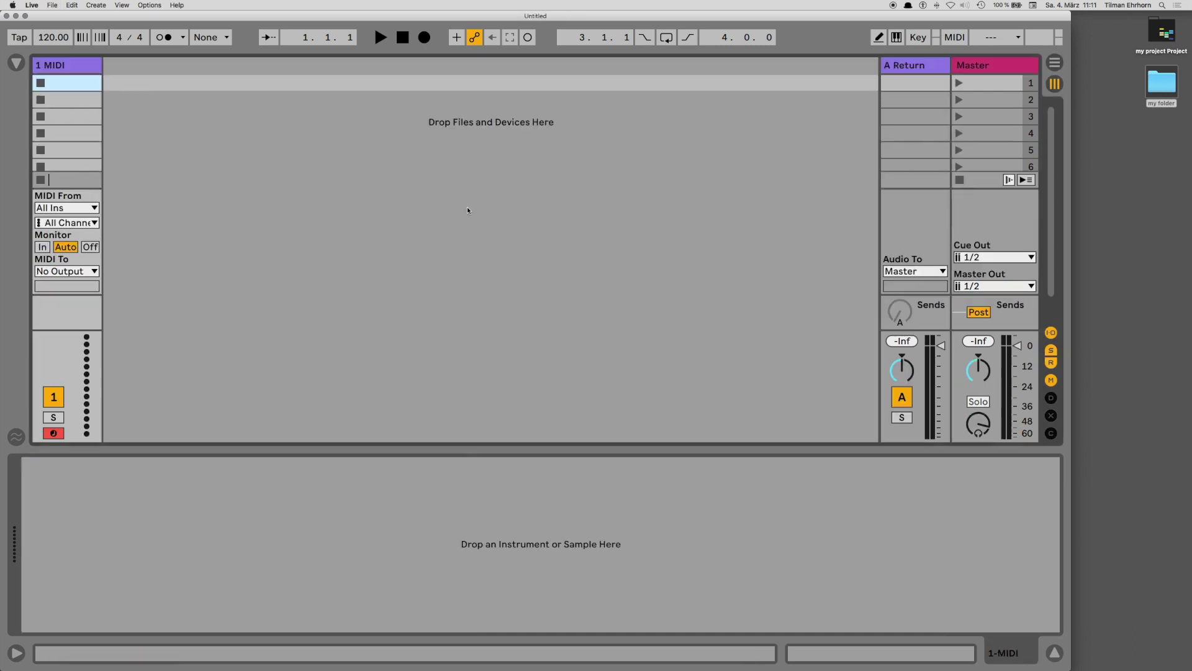